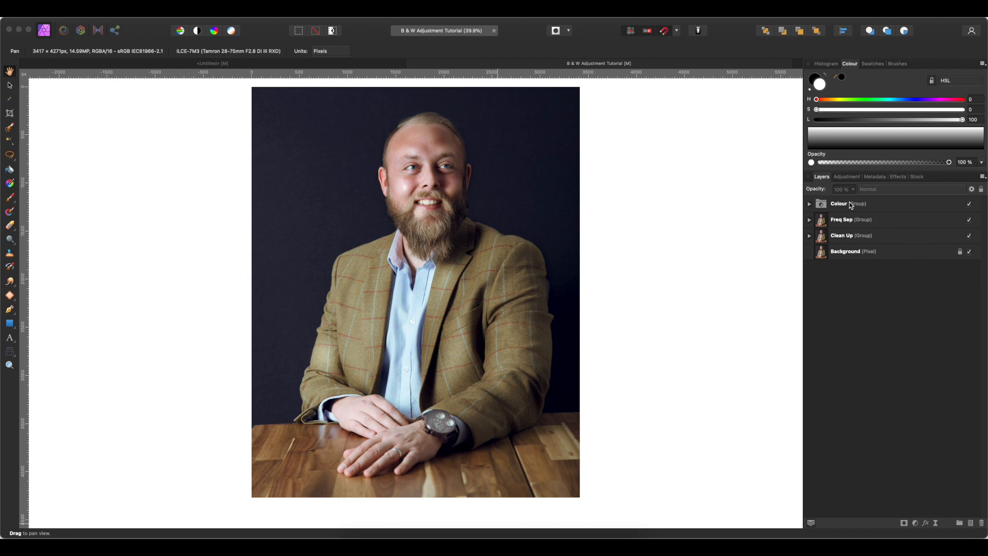
Hide the Colour, Freq Sep and Clean Up groups together, and show them again one by one to compare the edits
{"action": "left_click", "coordinate": [909, 207]}
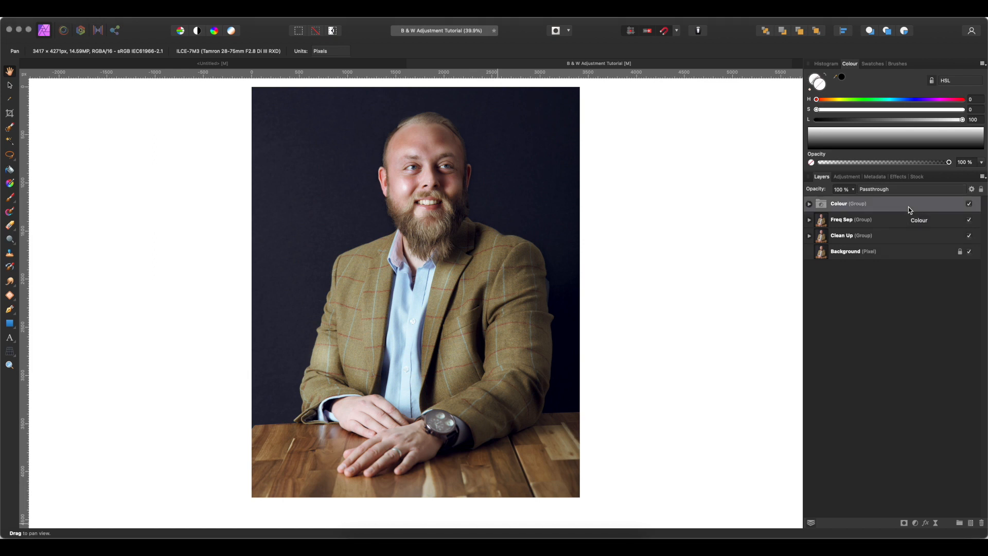
{"action": "left_click", "coordinate": [912, 241], "text": "shift"}
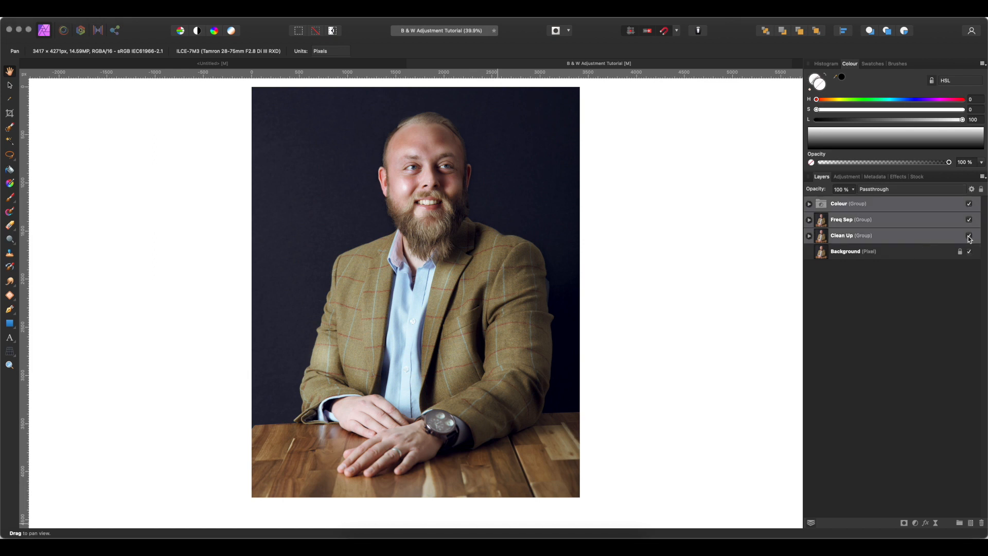
{"action": "left_click", "coordinate": [969, 237]}
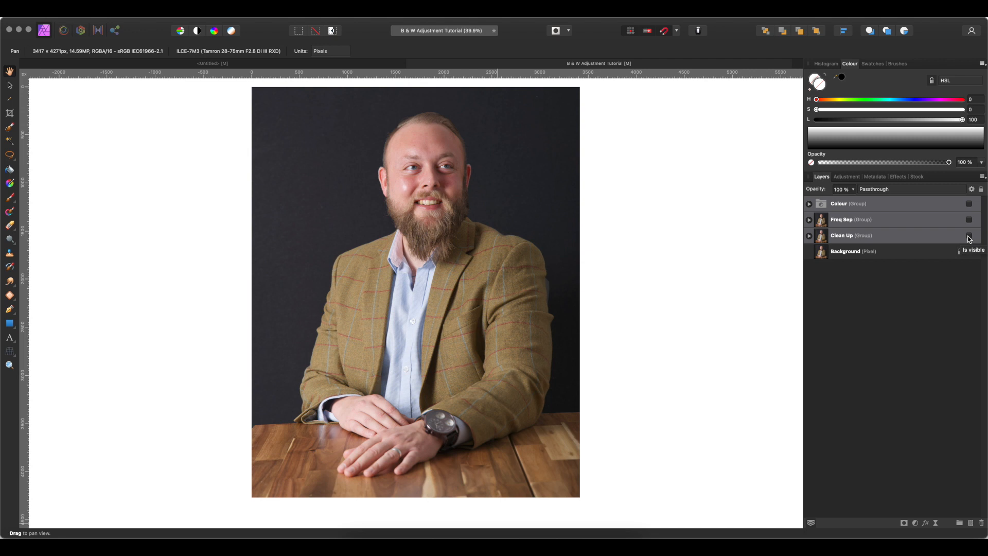
{"action": "left_click", "coordinate": [961, 264]}
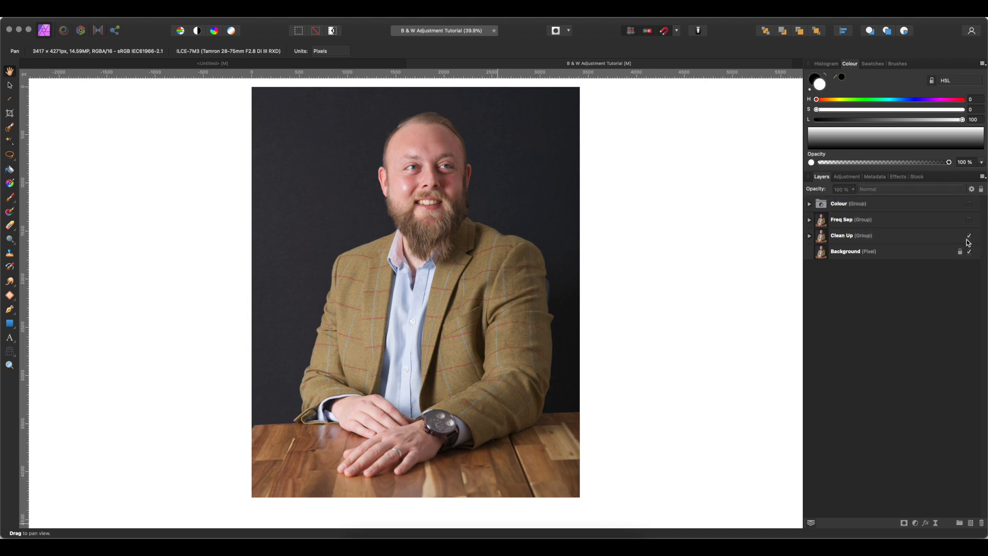
{"action": "left_click", "coordinate": [970, 221]}
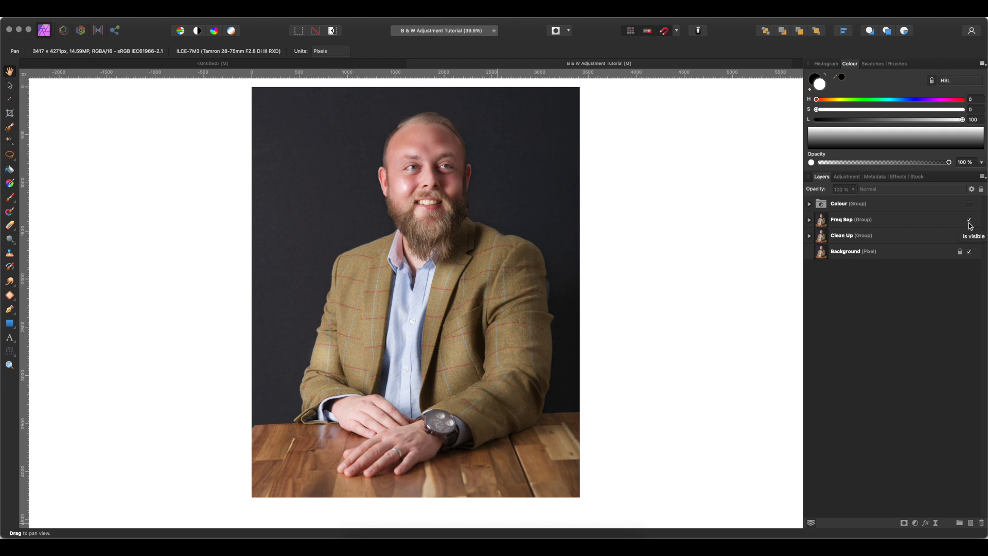
{"action": "left_click", "coordinate": [969, 205]}
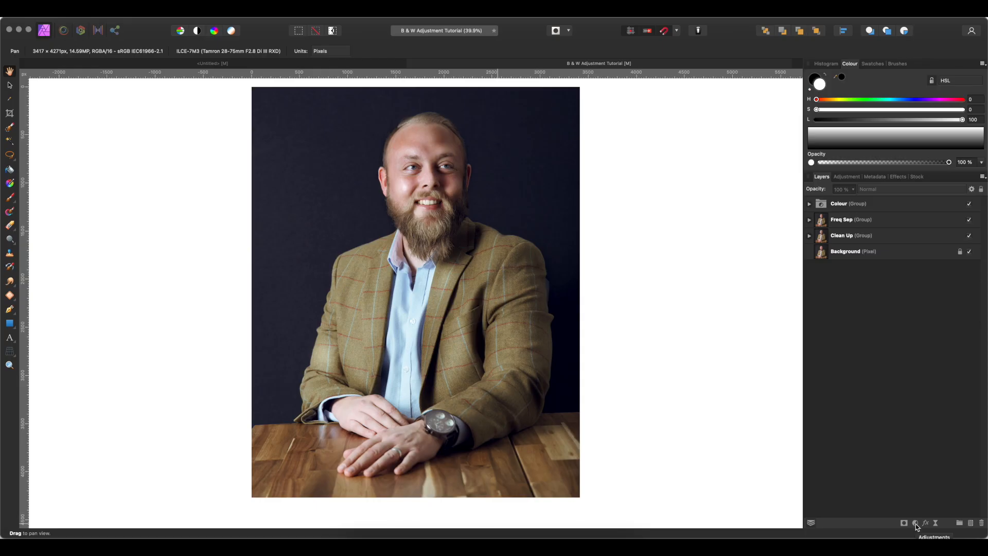
Add a Brightness and Contrast adjustment above the groups with contrast at 32%, and hide its layer
{"action": "left_click", "coordinate": [916, 522]}
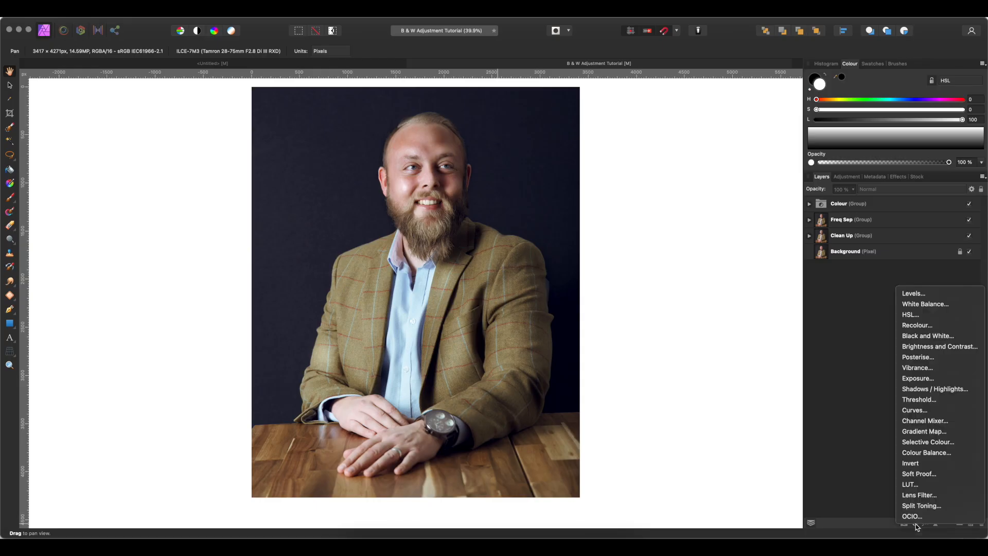
{"action": "left_click", "coordinate": [951, 346]}
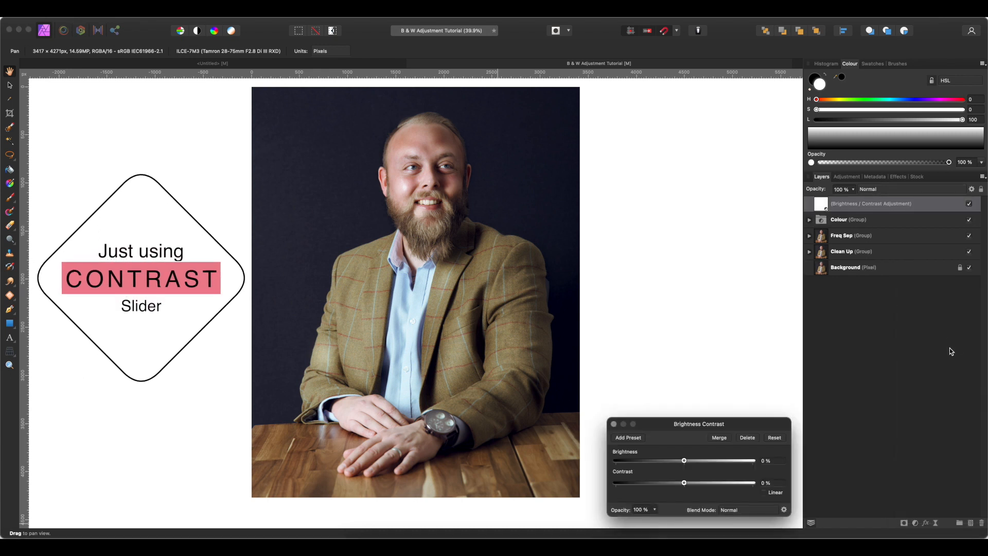
{"action": "left_click_drag", "start_coordinate": [725, 424], "coordinate": [750, 351]}
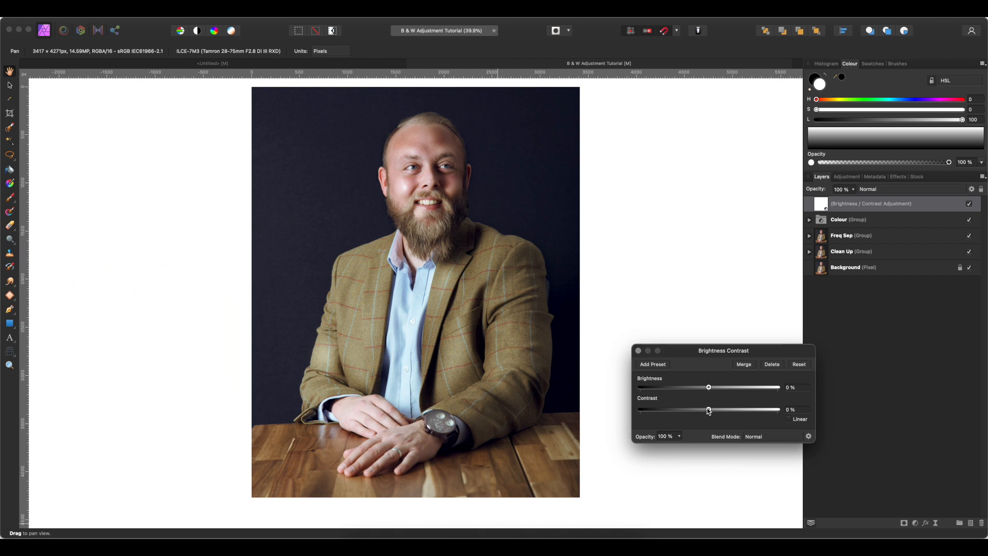
{"action": "mouse_move", "coordinate": [708, 409]}
{"action": "left_mouse_down"}
{"action": "mouse_move", "coordinate": [735, 413]}
{"action": "mouse_move", "coordinate": [708, 411]}
{"action": "left_mouse_up"}
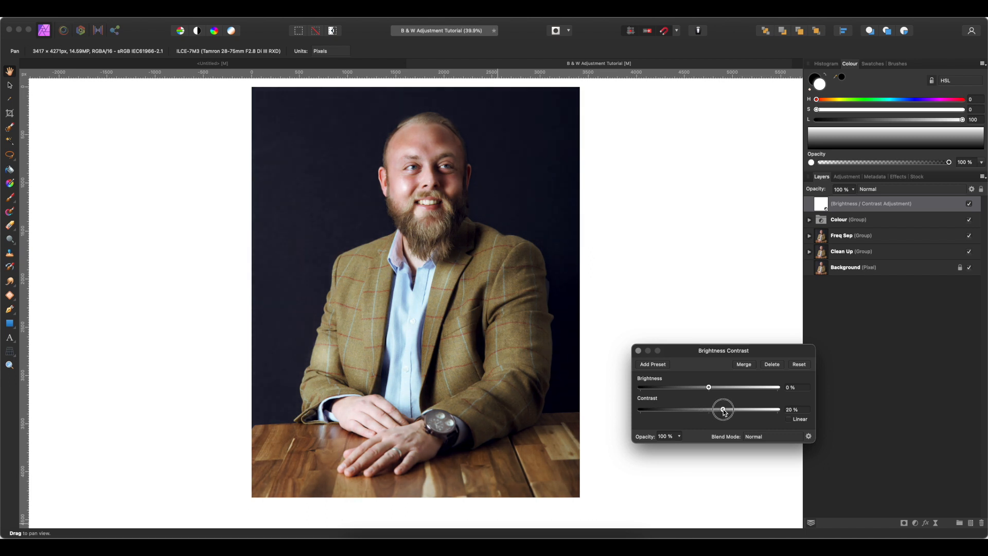
{"action": "left_click_drag", "start_coordinate": [732, 413], "coordinate": [732, 412]}
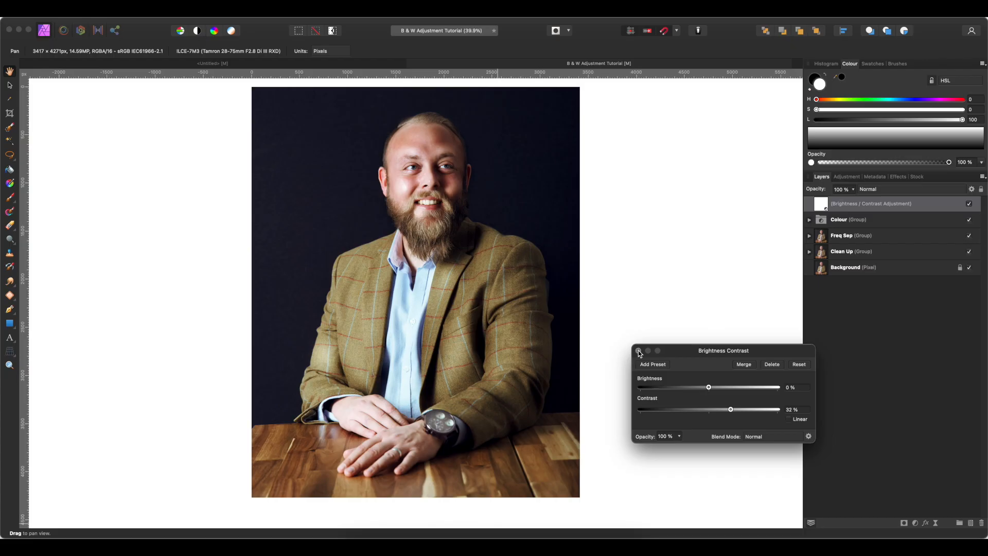
{"action": "left_click", "coordinate": [639, 351]}
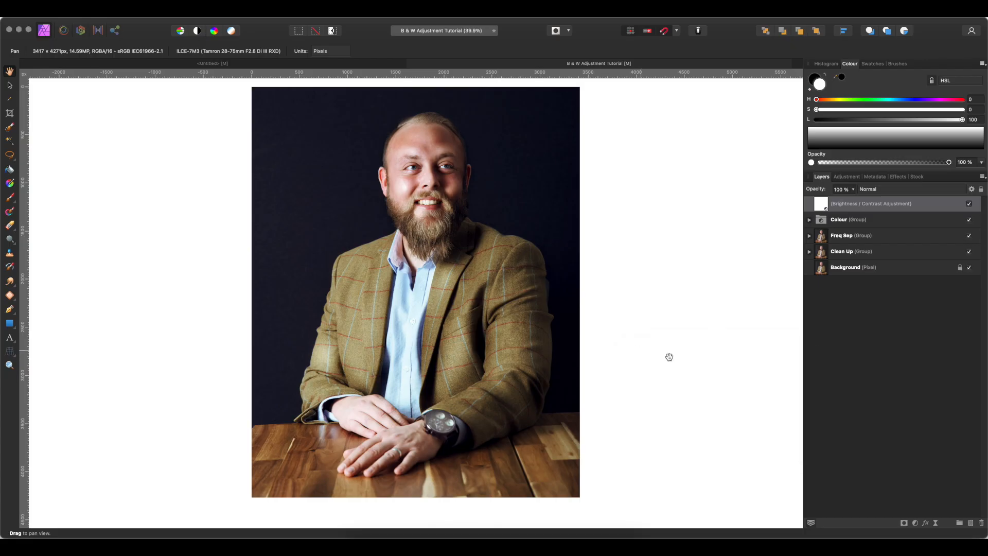
{"action": "left_click", "coordinate": [968, 205]}
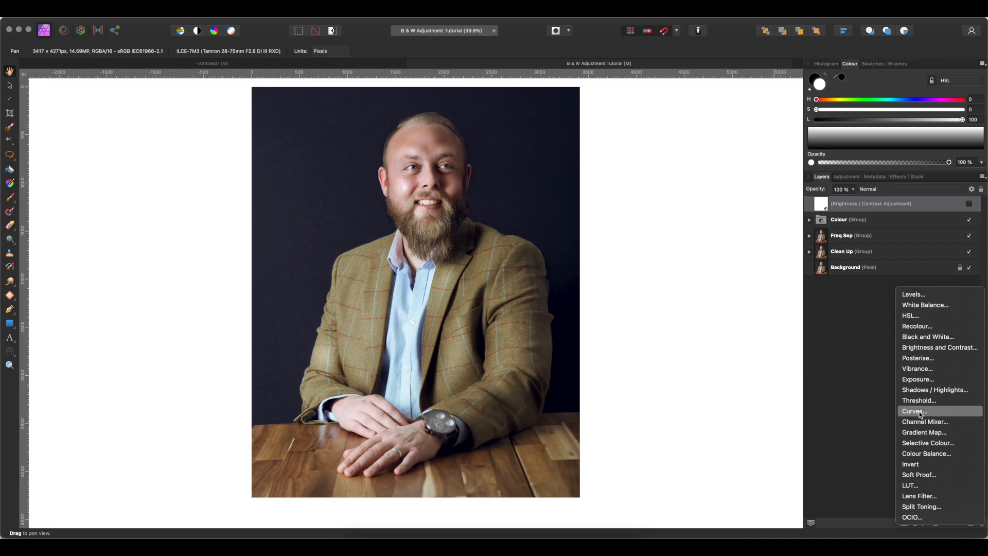
Add a Curves adjustment with a slight S-curve, lowering the shadows at about 0.267, 0.227 and raising the highlights at about 0.734, 0.774
{"action": "left_click", "coordinate": [920, 412]}
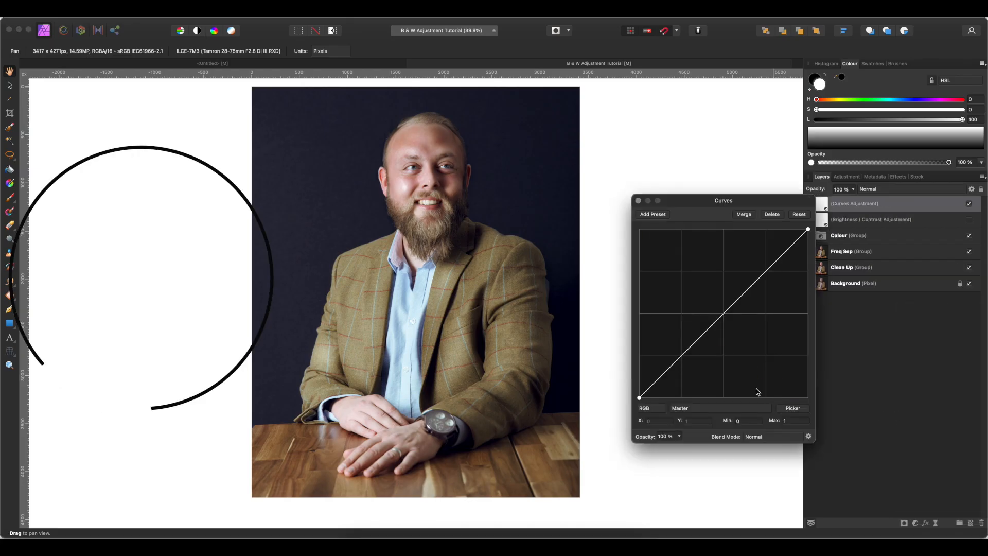
{"action": "left_click_drag", "start_coordinate": [725, 202], "coordinate": [738, 195]}
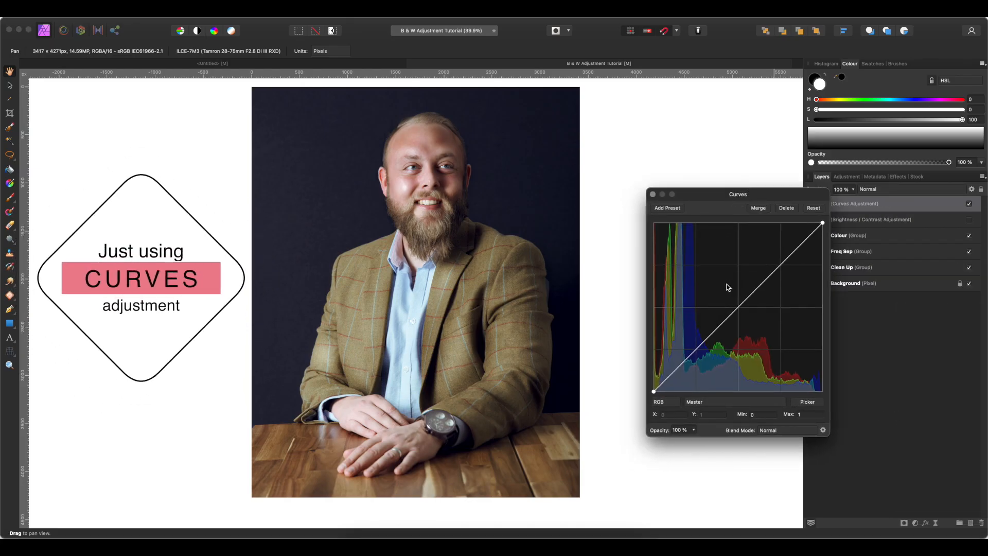
{"action": "left_click", "coordinate": [697, 352]}
{"action": "left_click", "coordinate": [781, 265]}
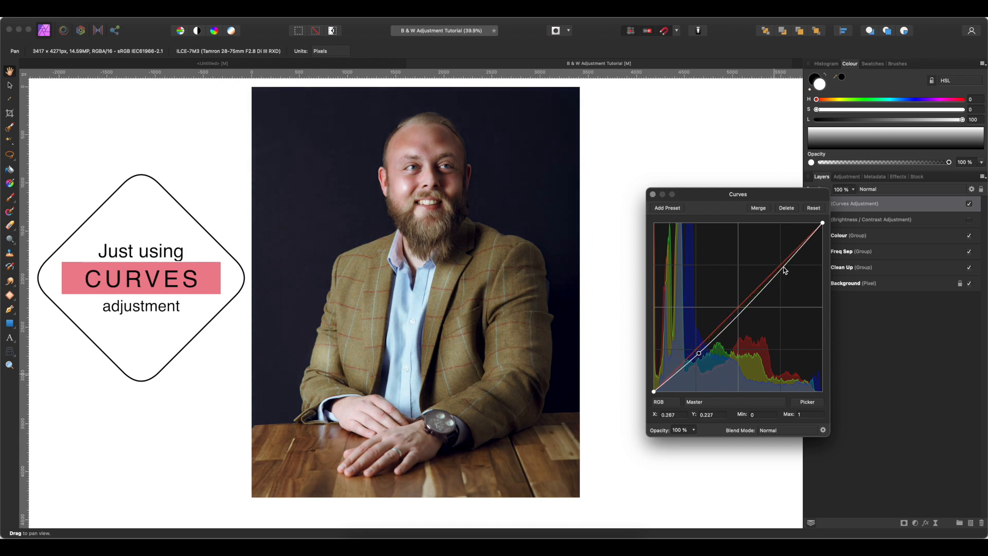
{"action": "left_click_drag", "start_coordinate": [780, 265], "coordinate": [778, 262]}
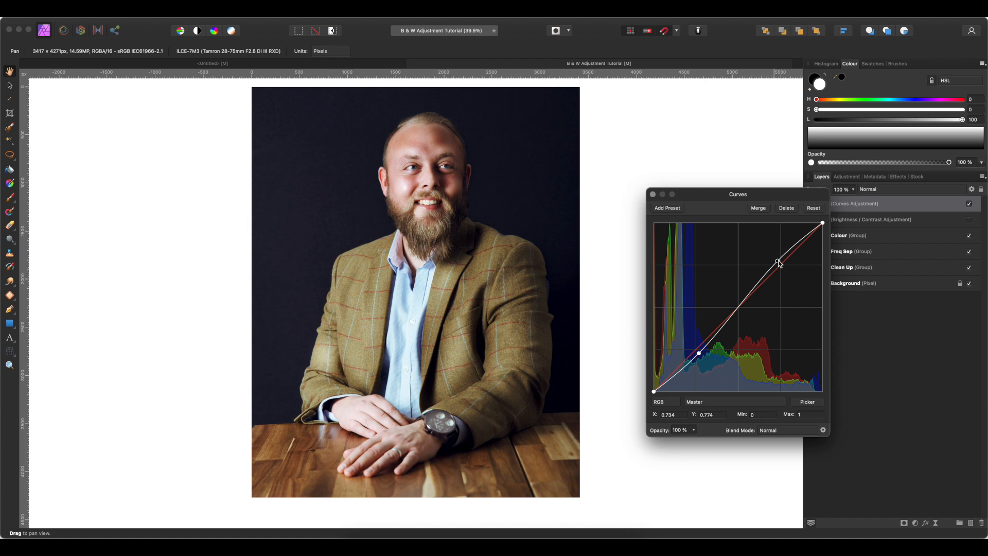
{"action": "left_click", "coordinate": [652, 194]}
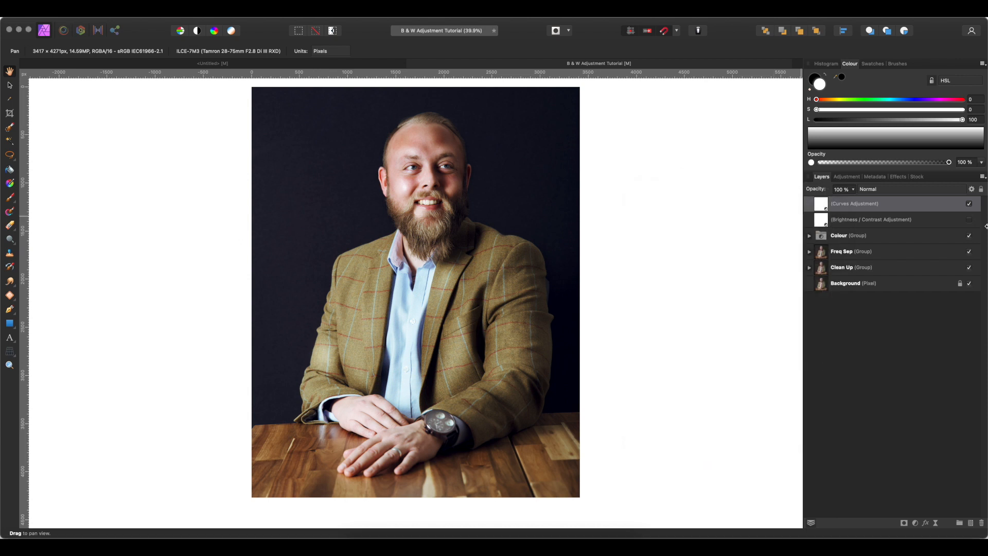
Compare the portrait with and without the Curves and Brightness / Contrast adjustments, leaving both layers hidden
{"action": "left_click", "coordinate": [969, 204]}
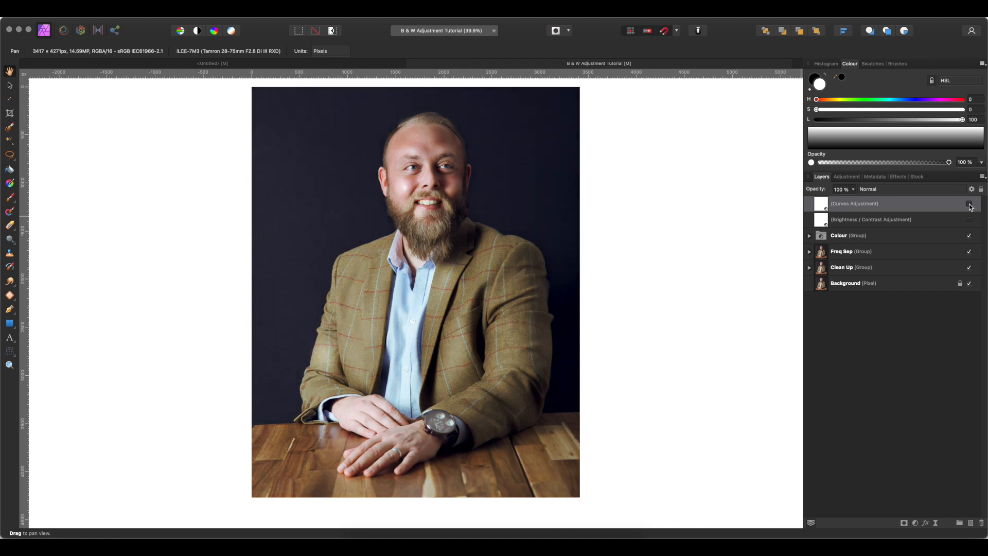
{"action": "left_click", "coordinate": [969, 205]}
{"action": "left_click", "coordinate": [969, 204]}
{"action": "left_click", "coordinate": [970, 205]}
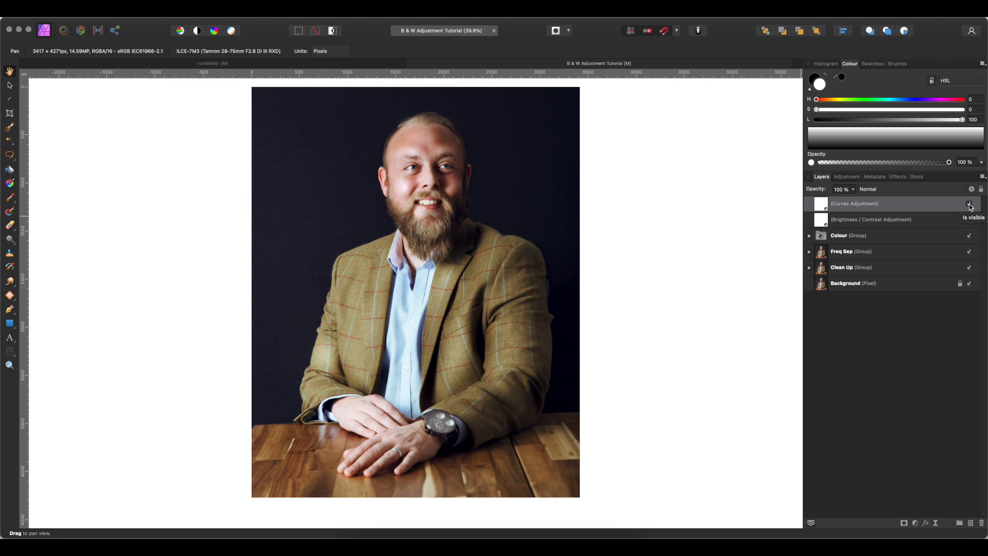
{"action": "left_click", "coordinate": [969, 205]}
{"action": "left_click", "coordinate": [969, 221]}
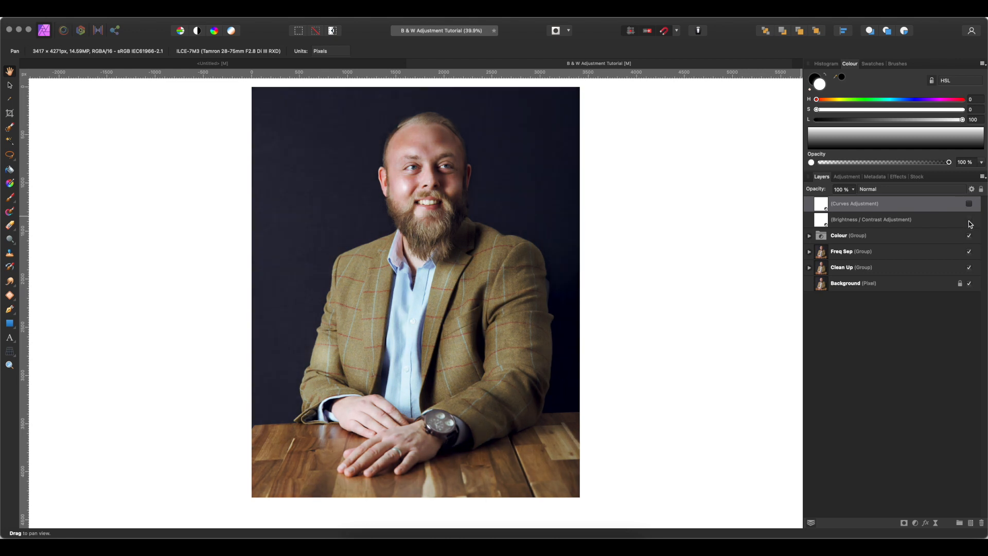
{"action": "left_click", "coordinate": [969, 221]}
Add a Black and White adjustment on top of the layer stack and set its Red value to 0%
{"action": "left_click", "coordinate": [914, 524]}
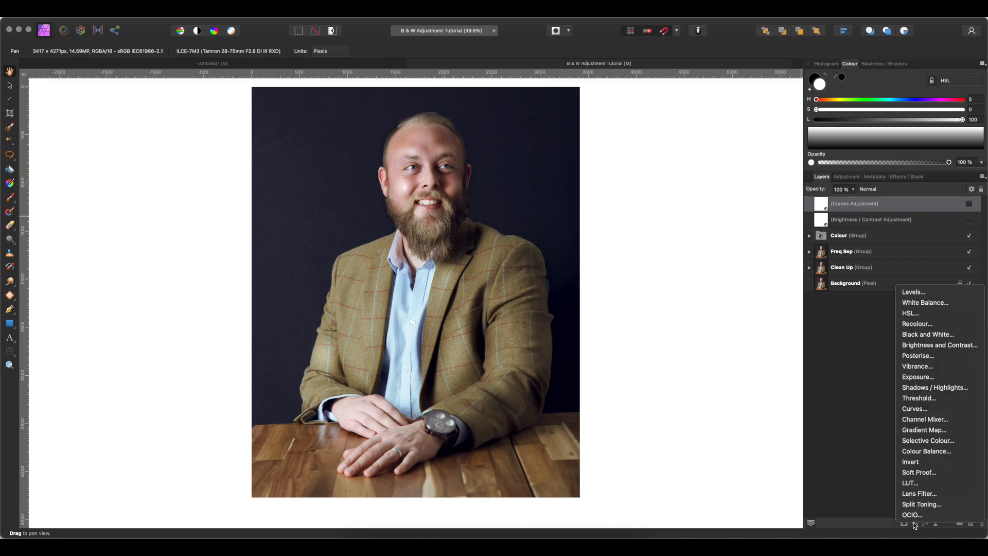
{"action": "left_click", "coordinate": [927, 334]}
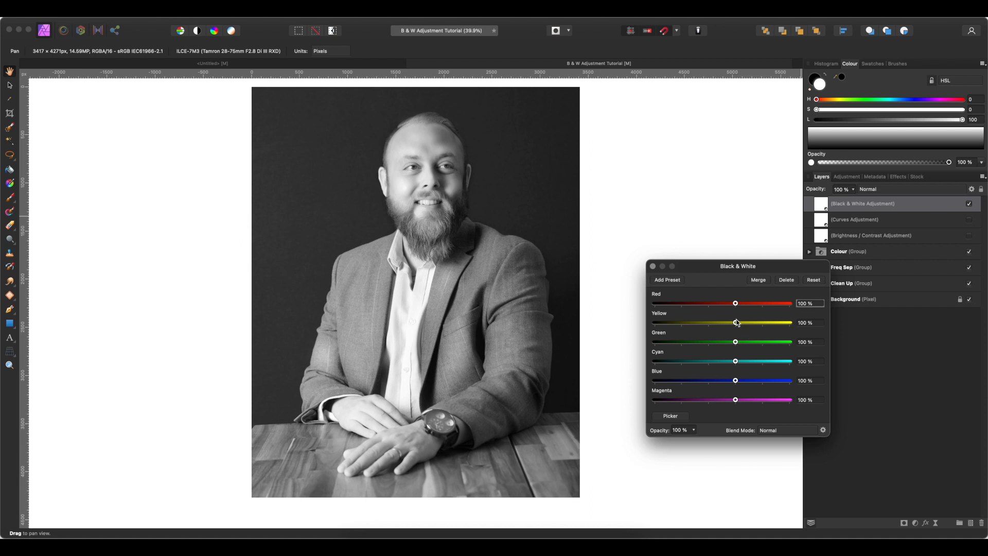
{"action": "mouse_move", "coordinate": [735, 304]}
{"action": "left_mouse_down"}
{"action": "mouse_move", "coordinate": [698, 303]}
{"action": "mouse_move", "coordinate": [752, 304]}
{"action": "left_mouse_up"}
{"action": "left_click_drag", "start_coordinate": [736, 304], "coordinate": [709, 307]}
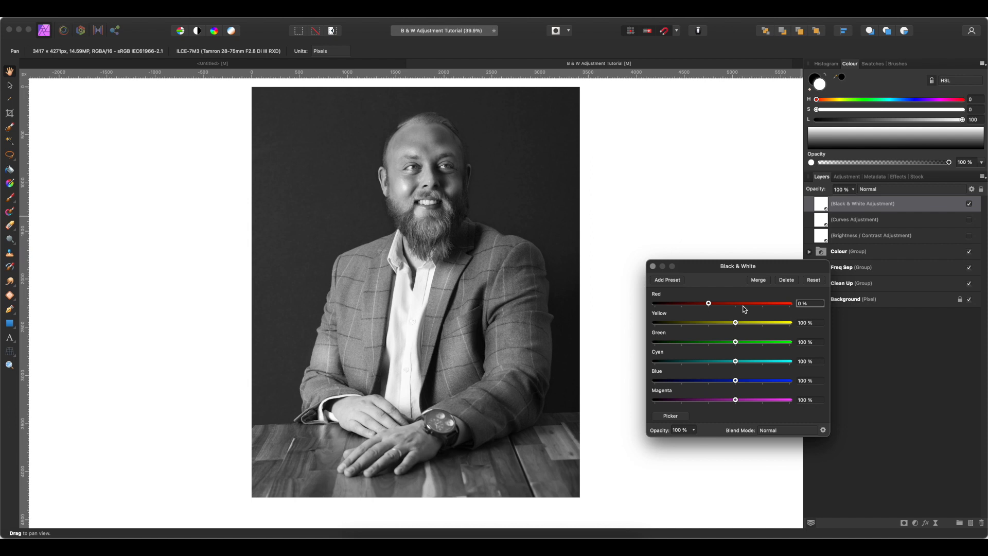
Set the Black and White adjustment's Yellow to about 65% and its Green to about 137%
{"action": "mouse_move", "coordinate": [736, 323]}
{"action": "left_mouse_down"}
{"action": "mouse_move", "coordinate": [724, 324]}
{"action": "mouse_move", "coordinate": [755, 324]}
{"action": "mouse_move", "coordinate": [743, 322]}
{"action": "left_mouse_up"}
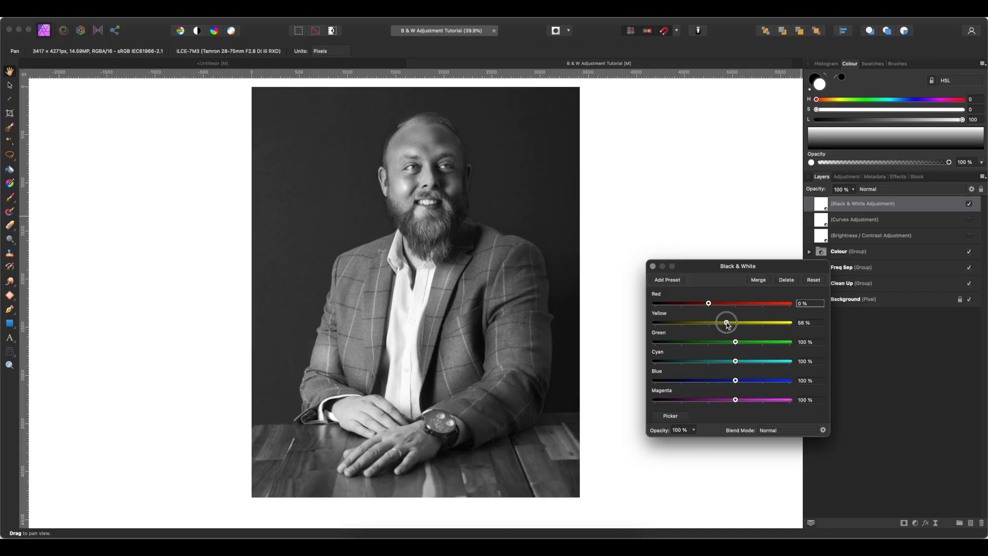
{"action": "left_click_drag", "start_coordinate": [725, 323], "coordinate": [756, 326]}
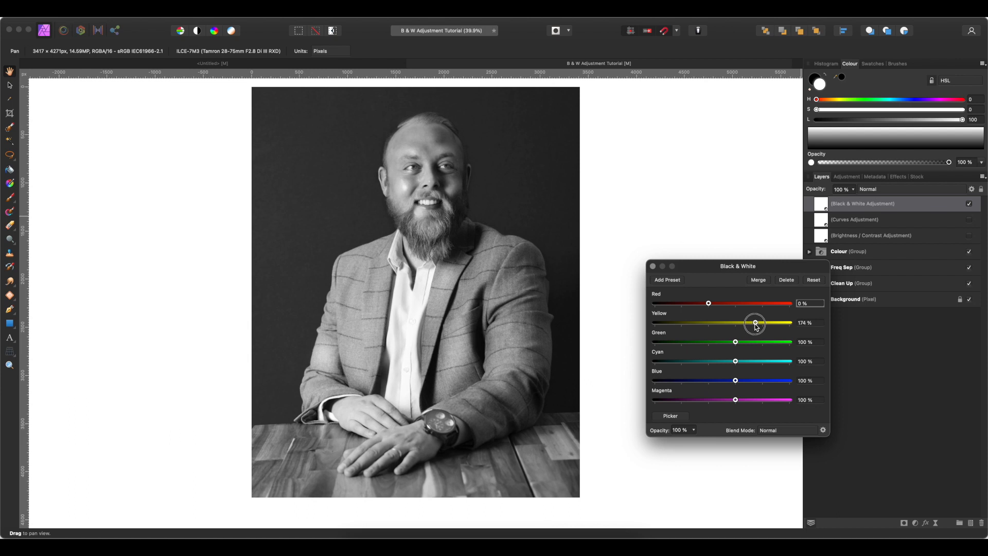
{"action": "left_click_drag", "start_coordinate": [755, 327], "coordinate": [727, 330]}
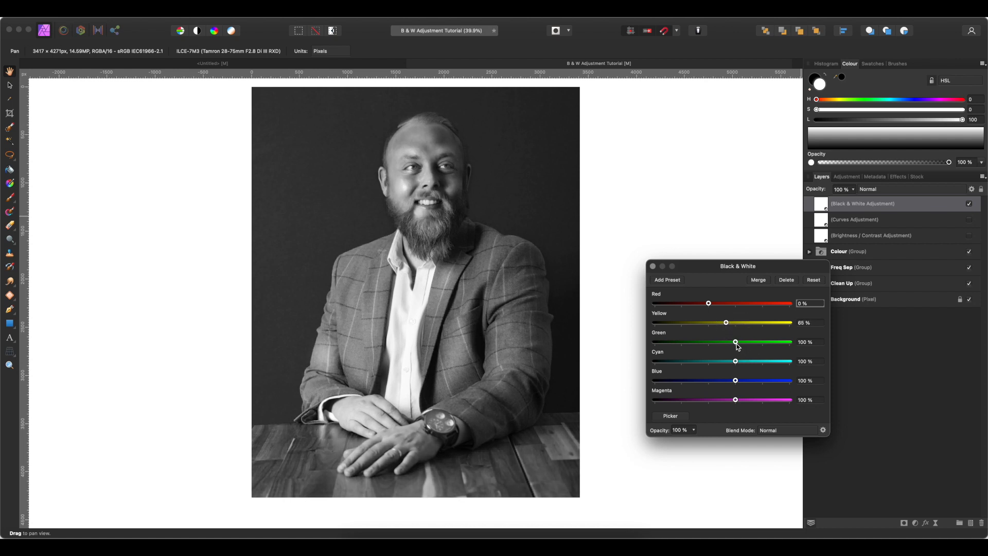
{"action": "mouse_move", "coordinate": [735, 342]}
{"action": "left_mouse_down"}
{"action": "mouse_move", "coordinate": [717, 343]}
{"action": "mouse_move", "coordinate": [765, 338]}
{"action": "mouse_move", "coordinate": [714, 342]}
{"action": "mouse_move", "coordinate": [758, 341]}
{"action": "mouse_move", "coordinate": [725, 342]}
{"action": "mouse_move", "coordinate": [749, 341]}
{"action": "left_mouse_up"}
{"action": "mouse_move", "coordinate": [749, 343]}
{"action": "left_mouse_down"}
{"action": "mouse_move", "coordinate": [719, 340]}
{"action": "mouse_move", "coordinate": [741, 341]}
{"action": "left_mouse_up"}
Try brighter and darker Cyan values on the shirt and set the Black and White adjustment's Cyan to about 19%
{"action": "mouse_move", "coordinate": [735, 361]}
{"action": "left_mouse_down"}
{"action": "mouse_move", "coordinate": [701, 361]}
{"action": "mouse_move", "coordinate": [737, 365]}
{"action": "left_mouse_up"}
{"action": "left_click_drag", "start_coordinate": [740, 366], "coordinate": [746, 365]}
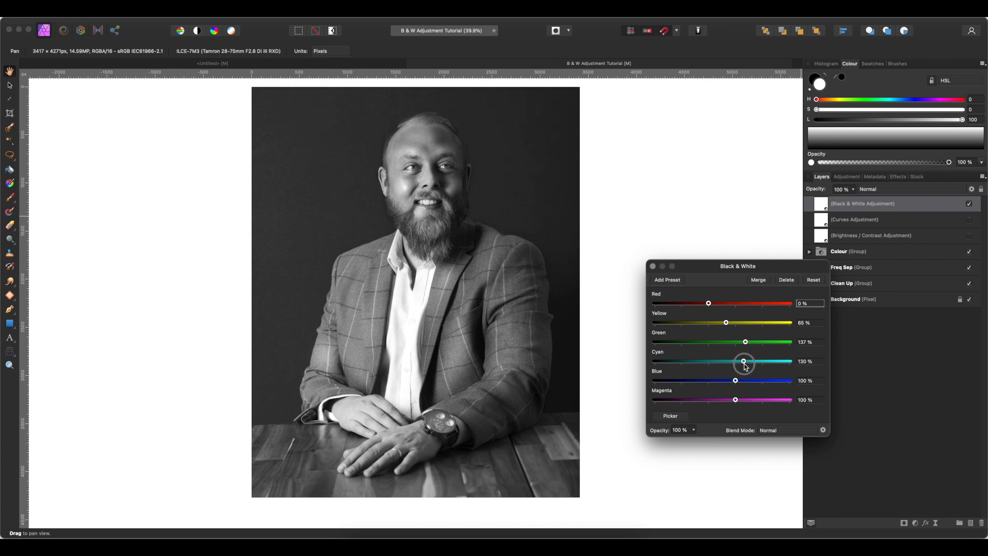
{"action": "left_click_drag", "start_coordinate": [748, 366], "coordinate": [784, 365]}
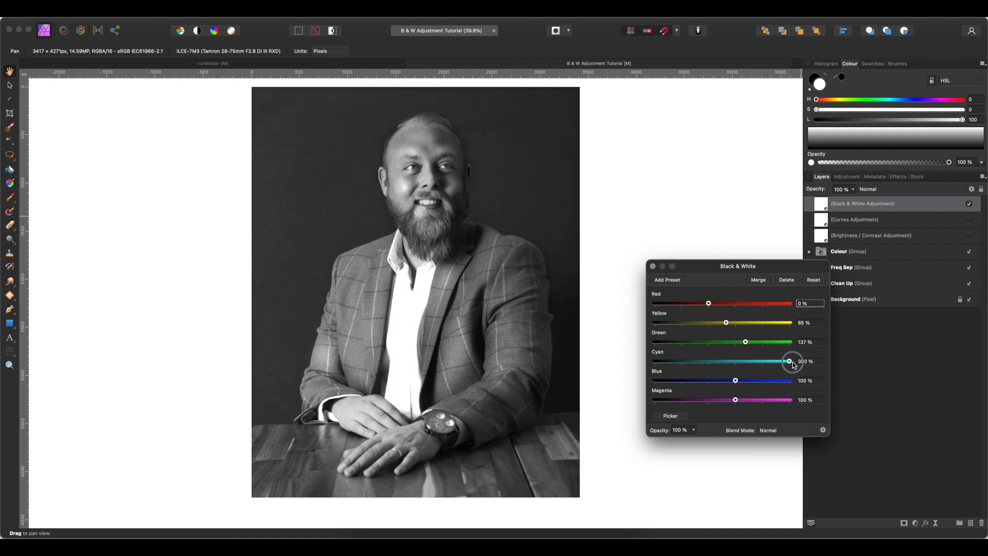
{"action": "left_click_drag", "start_coordinate": [784, 366], "coordinate": [769, 368]}
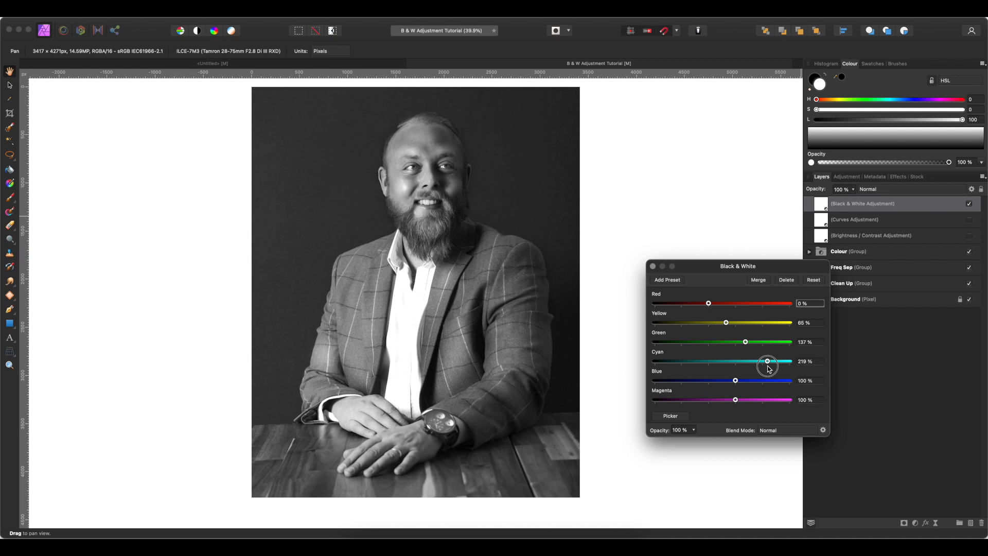
{"action": "left_click_drag", "start_coordinate": [770, 369], "coordinate": [715, 365]}
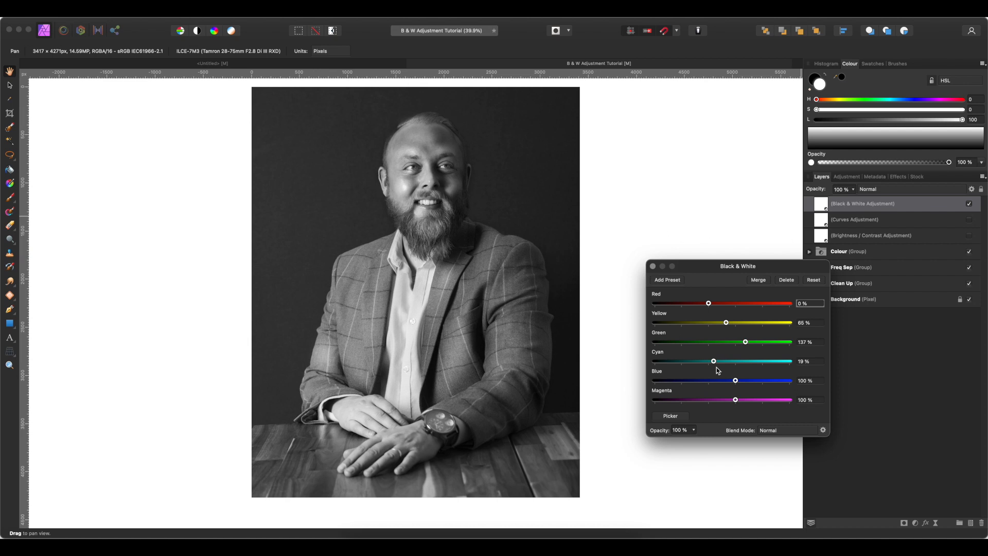
Set the Black and White adjustment's Blue to about 10% and its Magenta to about 35%
{"action": "mouse_move", "coordinate": [735, 380]}
{"action": "left_mouse_down"}
{"action": "mouse_move", "coordinate": [724, 381]}
{"action": "mouse_move", "coordinate": [745, 379]}
{"action": "mouse_move", "coordinate": [718, 380]}
{"action": "left_mouse_up"}
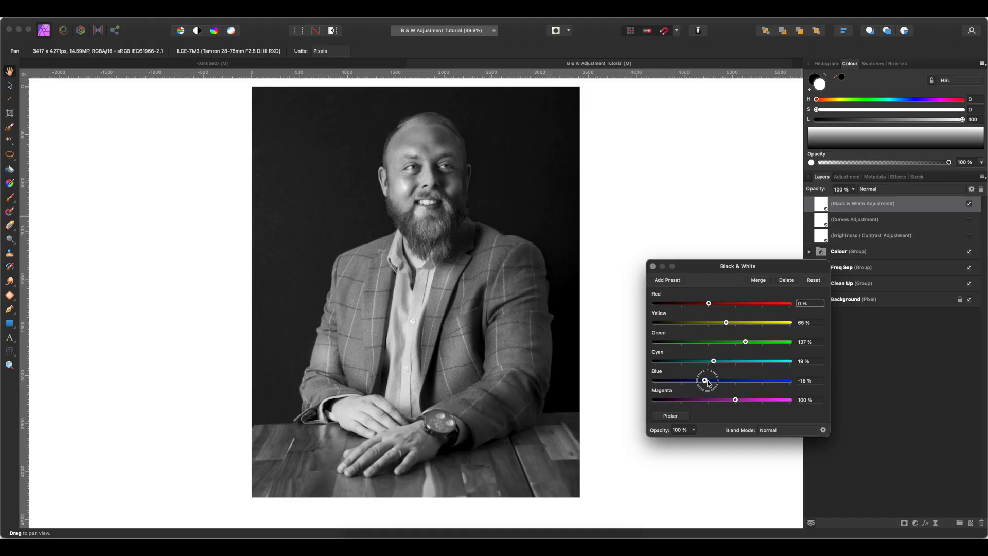
{"action": "left_click_drag", "start_coordinate": [706, 379], "coordinate": [720, 384]}
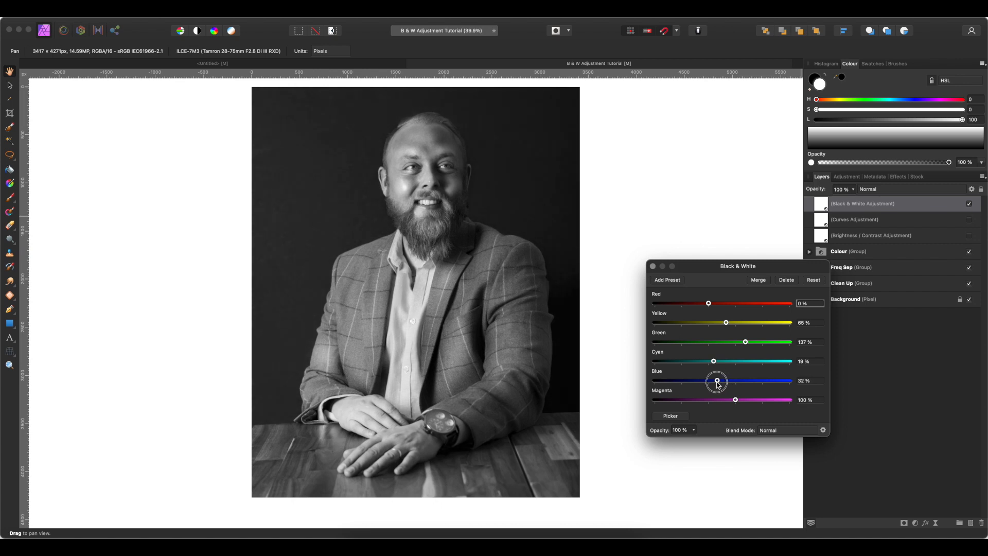
{"action": "mouse_move", "coordinate": [717, 383]}
{"action": "left_mouse_down"}
{"action": "mouse_move", "coordinate": [727, 381]}
{"action": "mouse_move", "coordinate": [715, 383]}
{"action": "left_mouse_up"}
{"action": "mouse_move", "coordinate": [715, 381]}
{"action": "left_mouse_down"}
{"action": "mouse_move", "coordinate": [741, 381]}
{"action": "mouse_move", "coordinate": [710, 380]}
{"action": "left_mouse_up"}
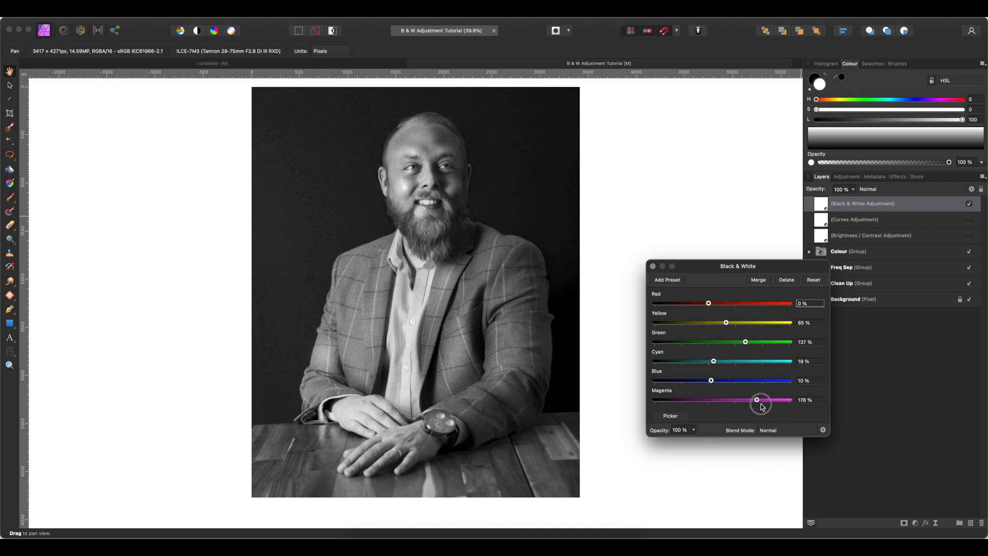
{"action": "mouse_move", "coordinate": [758, 405]}
{"action": "left_mouse_down"}
{"action": "mouse_move", "coordinate": [718, 408]}
{"action": "mouse_move", "coordinate": [739, 408]}
{"action": "left_mouse_up"}
{"action": "mouse_move", "coordinate": [735, 401]}
{"action": "left_mouse_down"}
{"action": "mouse_move", "coordinate": [695, 403]}
{"action": "mouse_move", "coordinate": [718, 406]}
{"action": "left_mouse_up"}
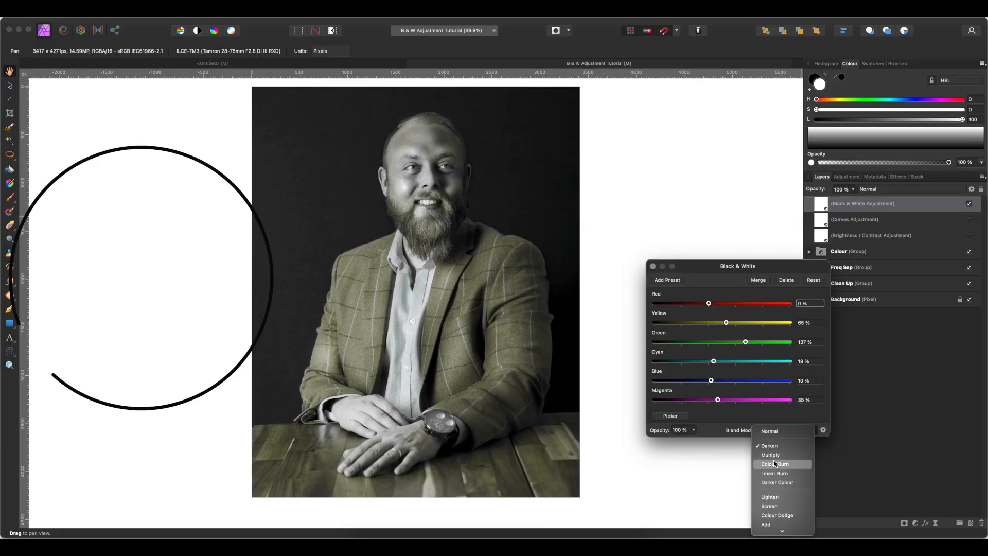
Set the Black and White adjustment's blend mode to Soft Light, reduce its opacity to 33%, and close its settings
{"action": "mouse_move", "coordinate": [777, 531]}
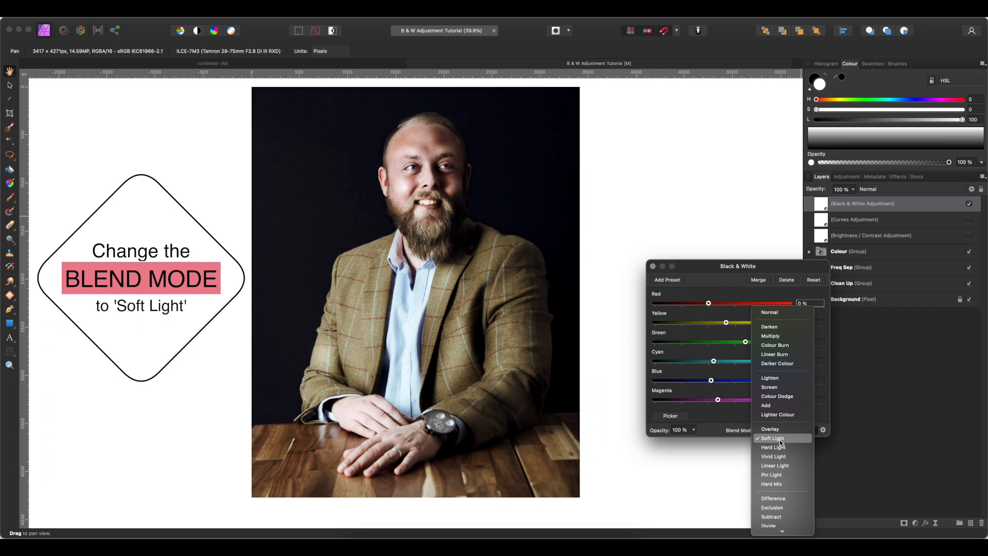
{"action": "left_click", "coordinate": [781, 441]}
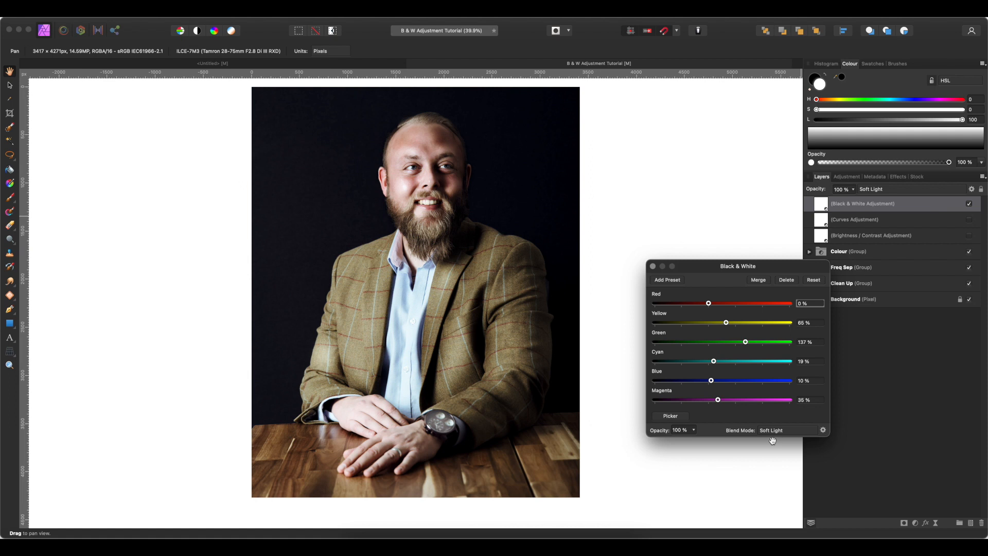
{"action": "left_click", "coordinate": [693, 430]}
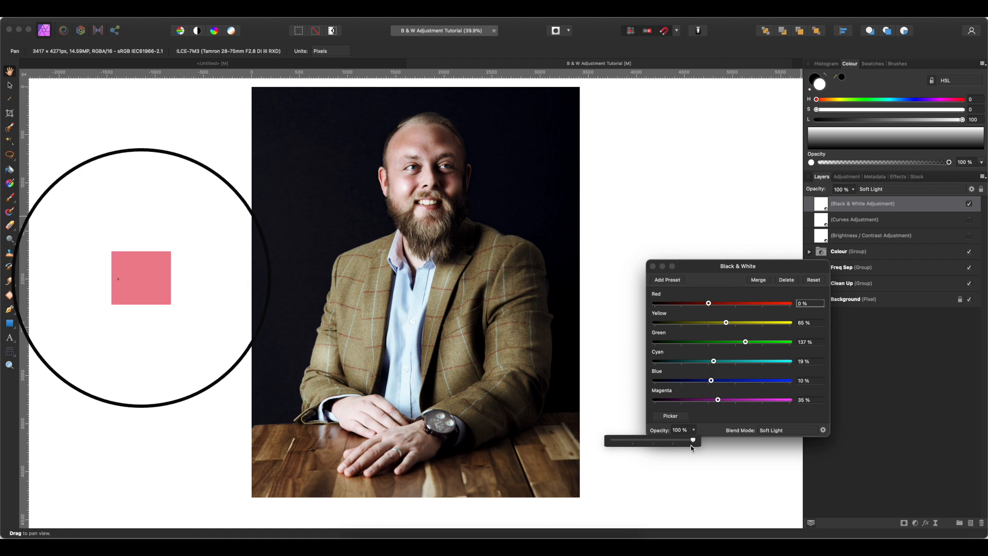
{"action": "mouse_move", "coordinate": [692, 440]}
{"action": "left_mouse_down"}
{"action": "mouse_move", "coordinate": [606, 442]}
{"action": "mouse_move", "coordinate": [640, 444]}
{"action": "left_mouse_up"}
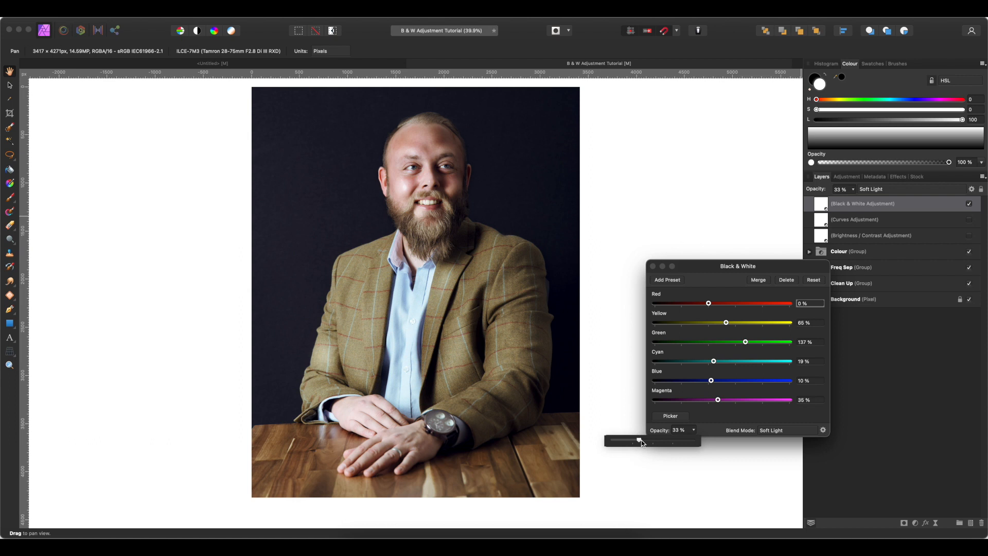
{"action": "left_click", "coordinate": [652, 266]}
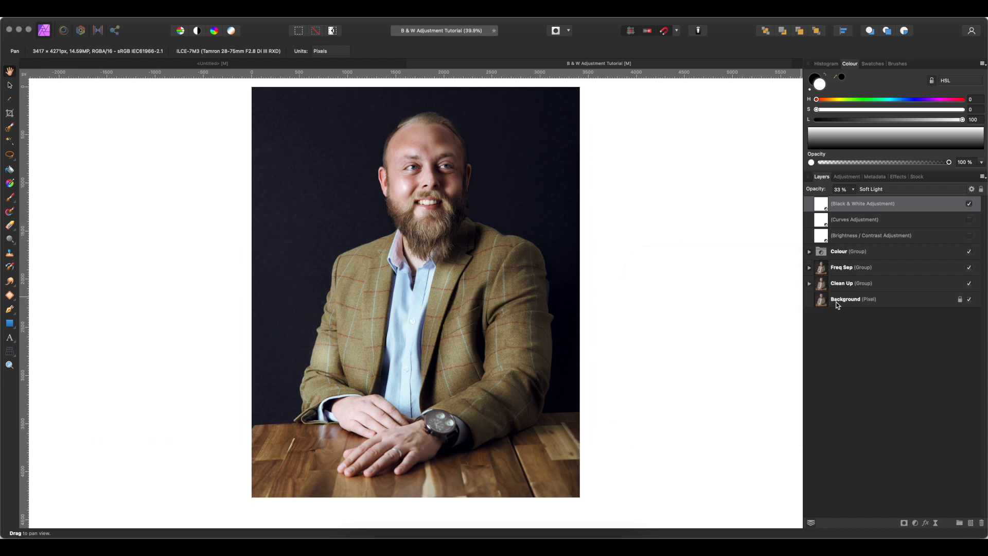
Toggle the Black and White adjustment's visibility repeatedly to compare the portrait before and after the contrast boost
{"action": "left_click", "coordinate": [969, 204]}
{"action": "left_click", "coordinate": [969, 204]}
{"action": "left_click", "coordinate": [969, 204]}
{"action": "left_click", "coordinate": [969, 204]}
{"action": "left_click", "coordinate": [969, 204]}
{"action": "left_click", "coordinate": [968, 204]}
{"action": "left_click", "coordinate": [968, 204]}
{"action": "left_click", "coordinate": [969, 204]}
{"action": "left_click", "coordinate": [969, 203]}
{"action": "left_click", "coordinate": [969, 204]}
Show the Curves and Brightness/Contrast adjustments in turn to compare their contrast with the Black and White adjustment, hiding each again
{"action": "left_click", "coordinate": [969, 220]}
{"action": "left_click", "coordinate": [970, 204]}
{"action": "left_click", "coordinate": [970, 204]}
{"action": "left_click", "coordinate": [969, 220]}
{"action": "left_click", "coordinate": [970, 220]}
{"action": "left_click", "coordinate": [969, 237]}
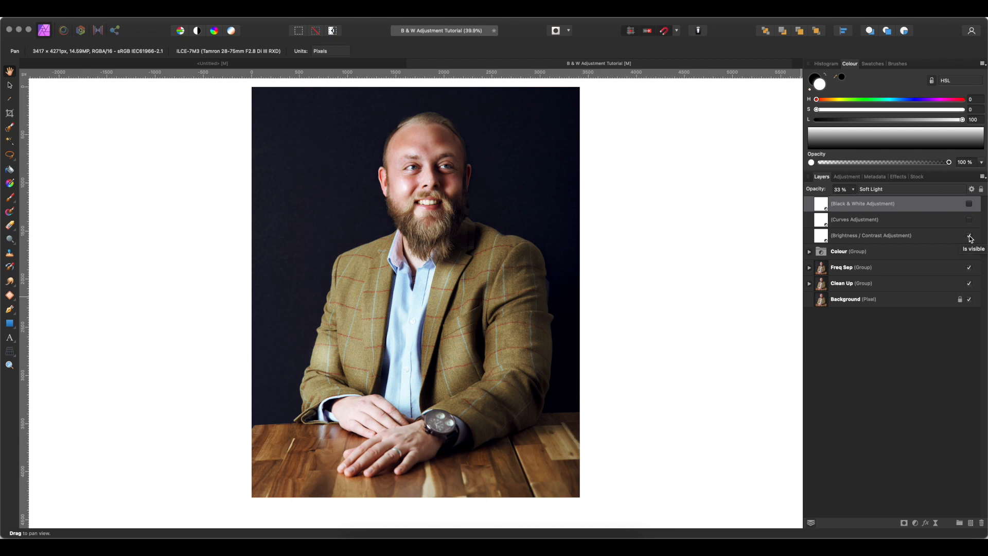
{"action": "left_click", "coordinate": [970, 237]}
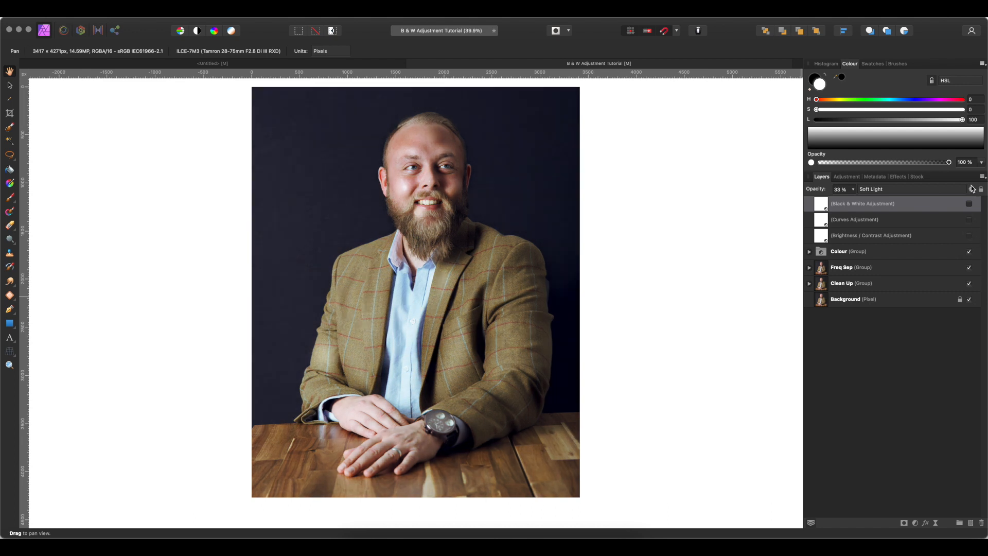